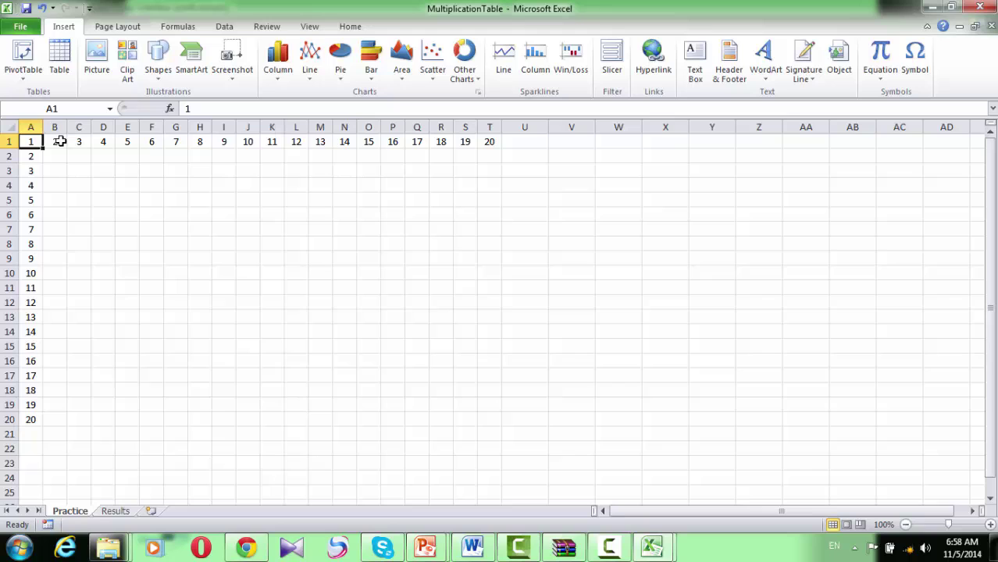
# Jump to cell Z30 using the Name Box.
pyautogui.doubleClick(195, 109)
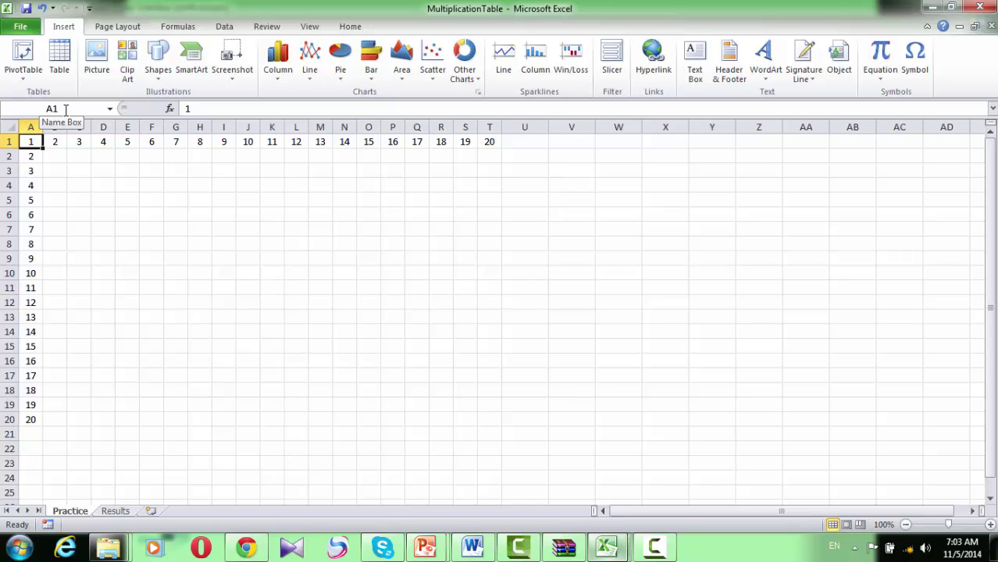
pyautogui.click(66, 109)
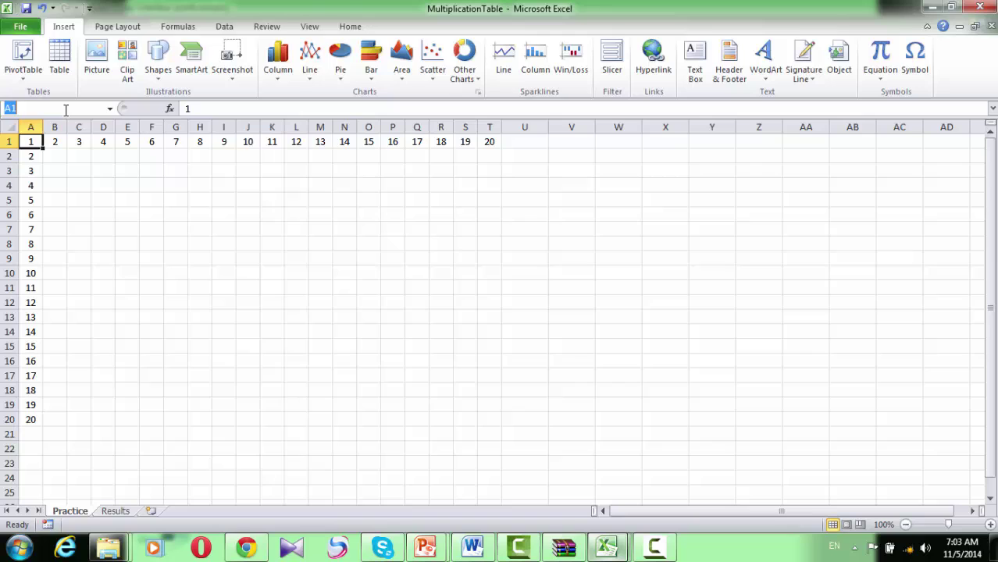
pyautogui.write('z30')
pyautogui.press('Return')
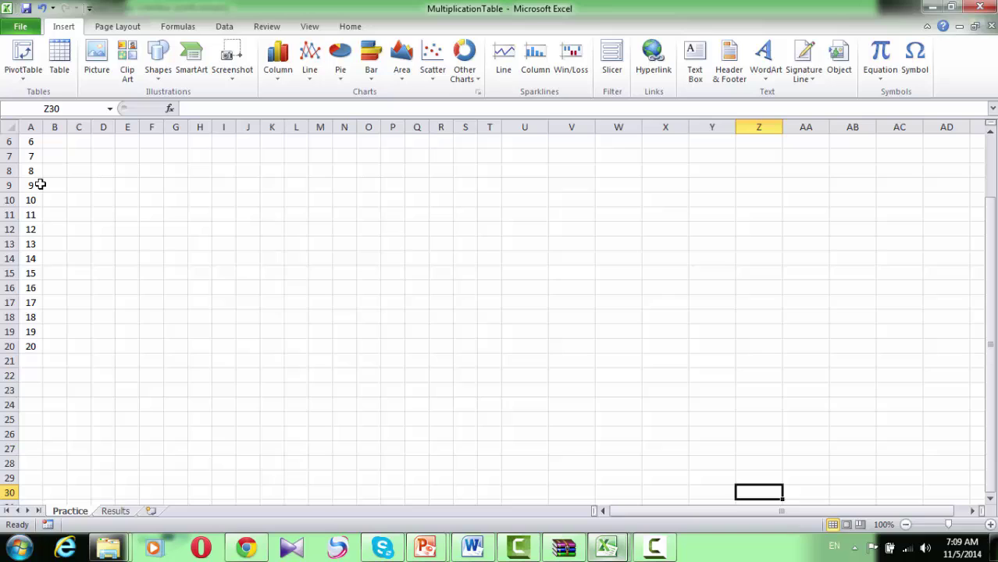
# Select the range G10:M16 using the Name Box.
pyautogui.click(58, 109)
pyautogui.write('g10:m16')
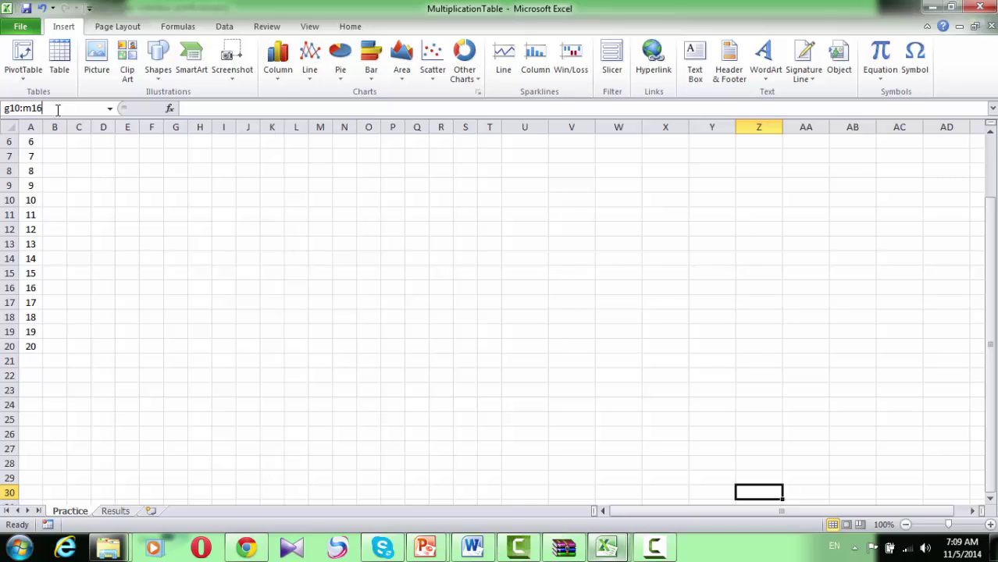
pyautogui.press('Return')
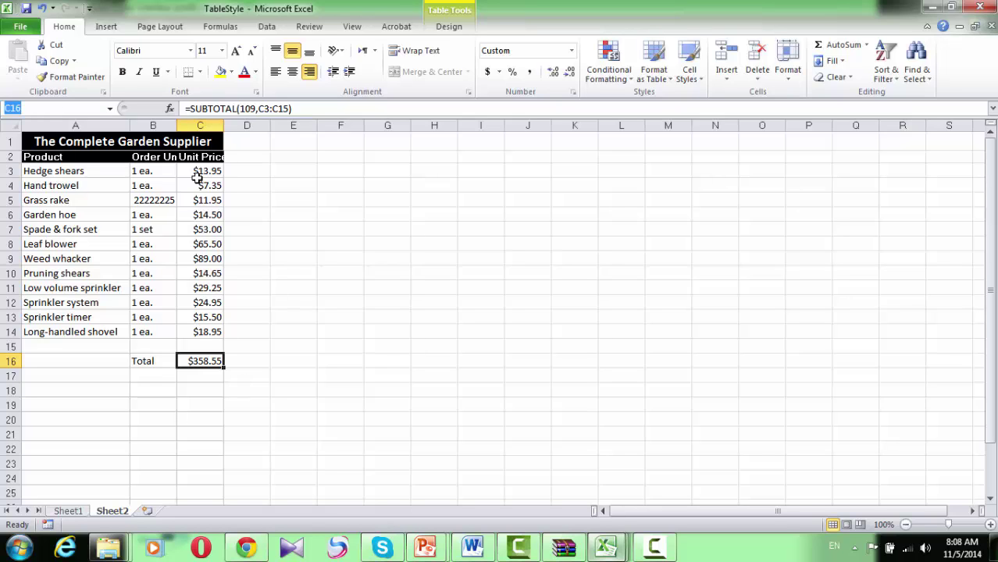
# Name cell C16 'total' and confirm it appears in the Name Box list.
pyautogui.write('total')
pyautogui.press('Return')
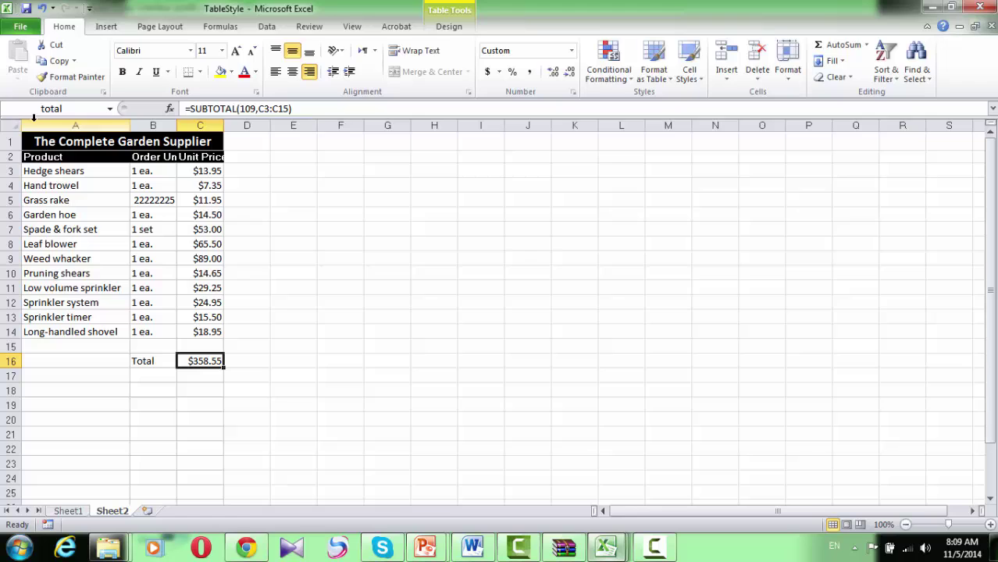
pyautogui.click(274, 183)
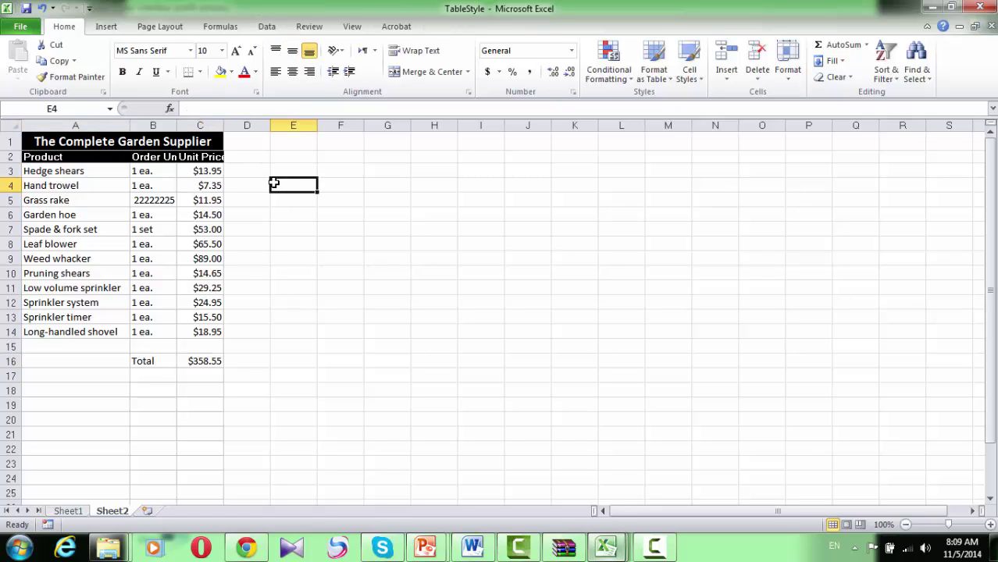
pyautogui.click(110, 110)
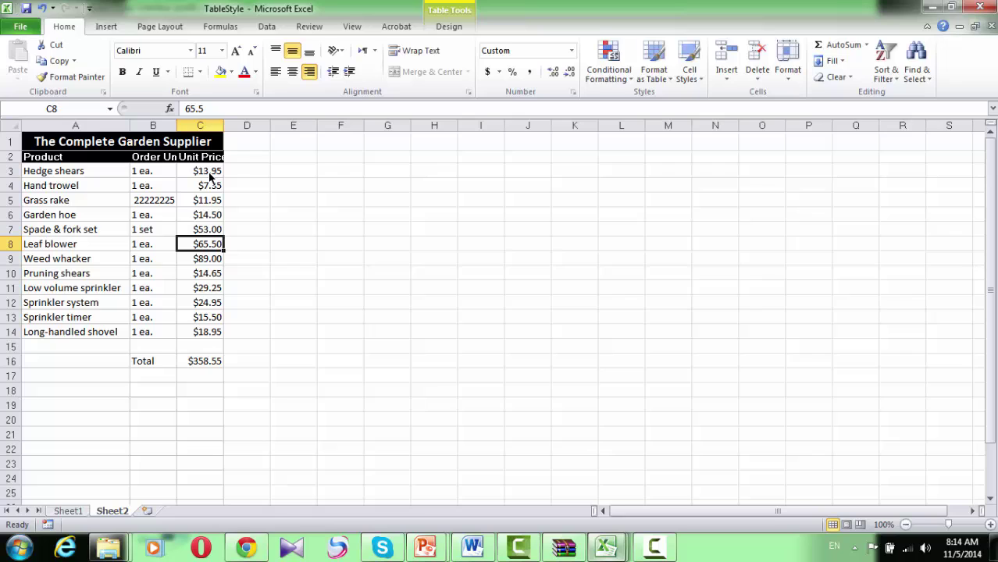
# Name the prices C3:C14 unit_price after the invalid name 'an' is rejected.
pyautogui.moveTo(210, 175); pyautogui.dragTo(207, 329)
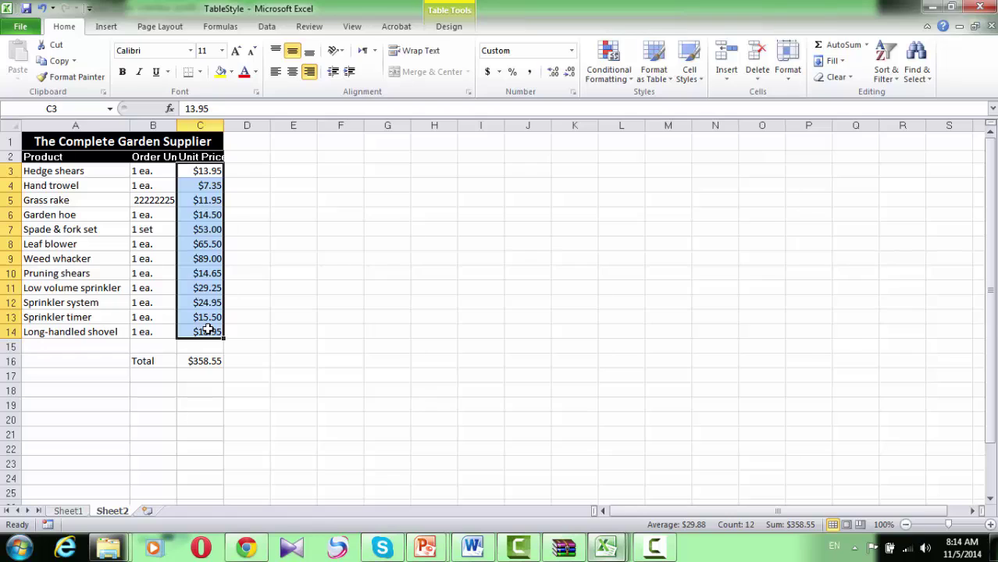
pyautogui.click(57, 108)
pyautogui.write('an')
pyautogui.press('Return')
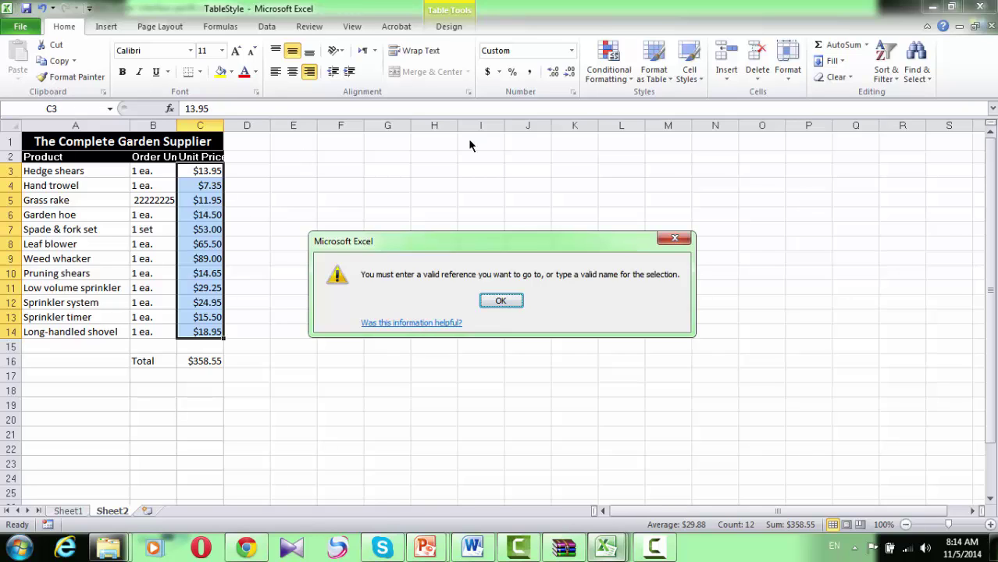
pyautogui.click(505, 303)
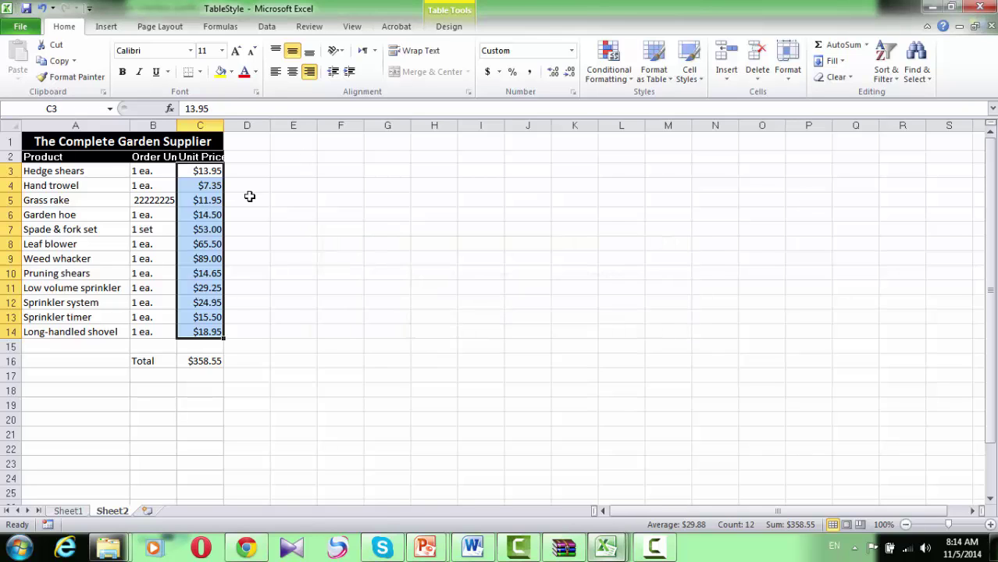
pyautogui.click(64, 109)
pyautogui.write('unit_price')
pyautogui.press('Return')
# Reselect the unit_price range by choosing it from the Name Box list.
pyautogui.click(242, 200)
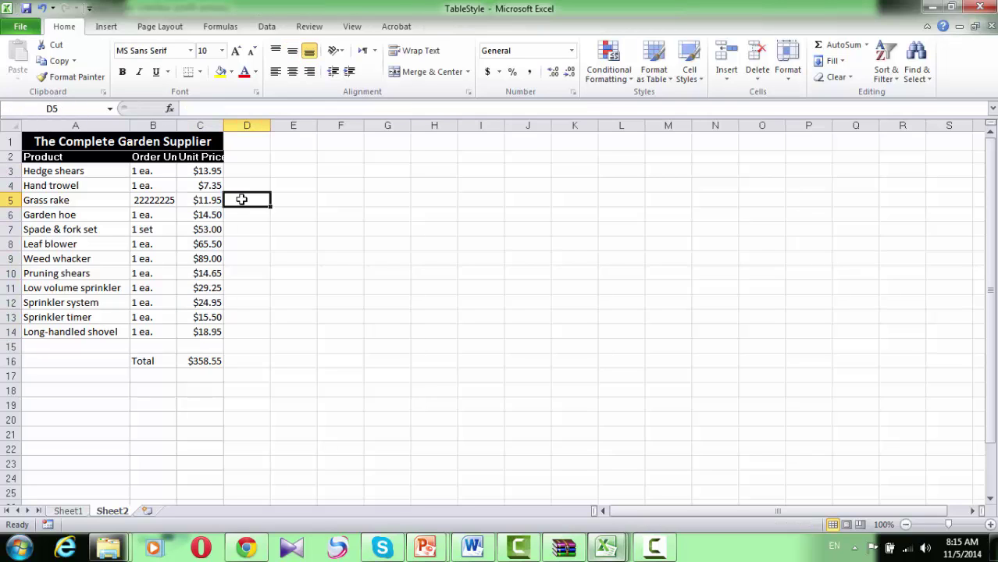
pyautogui.click(394, 230)
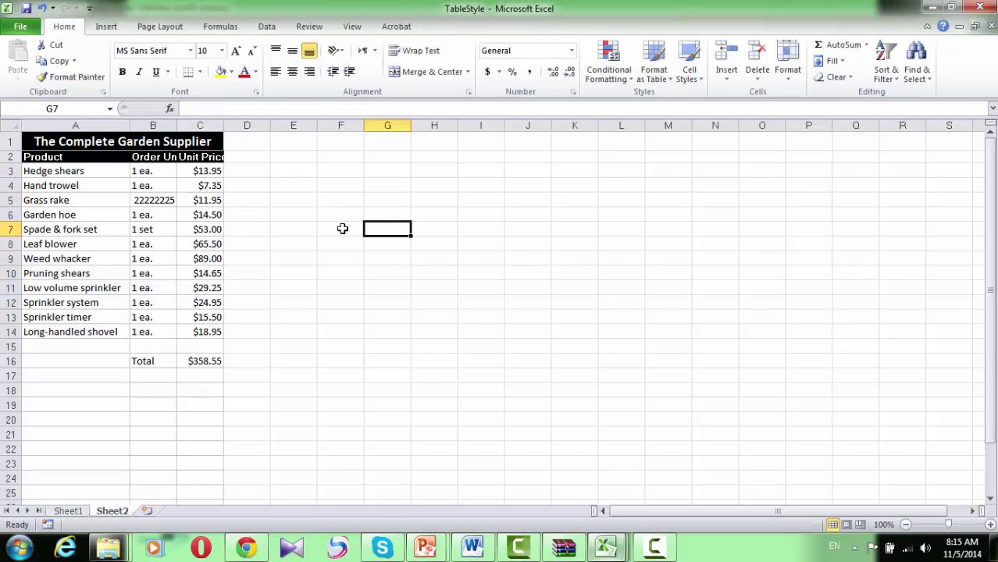
pyautogui.click(110, 109)
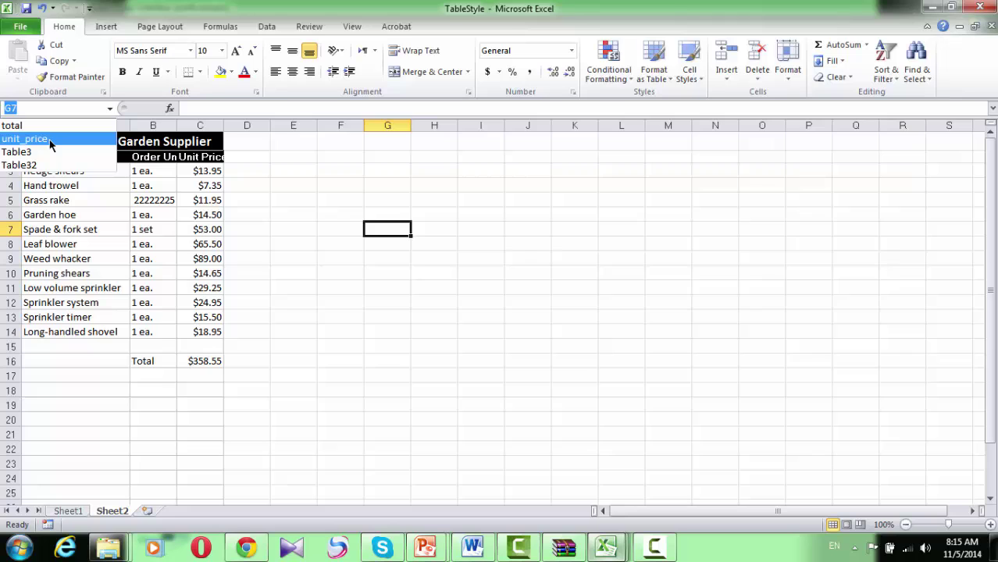
pyautogui.click(50, 140)
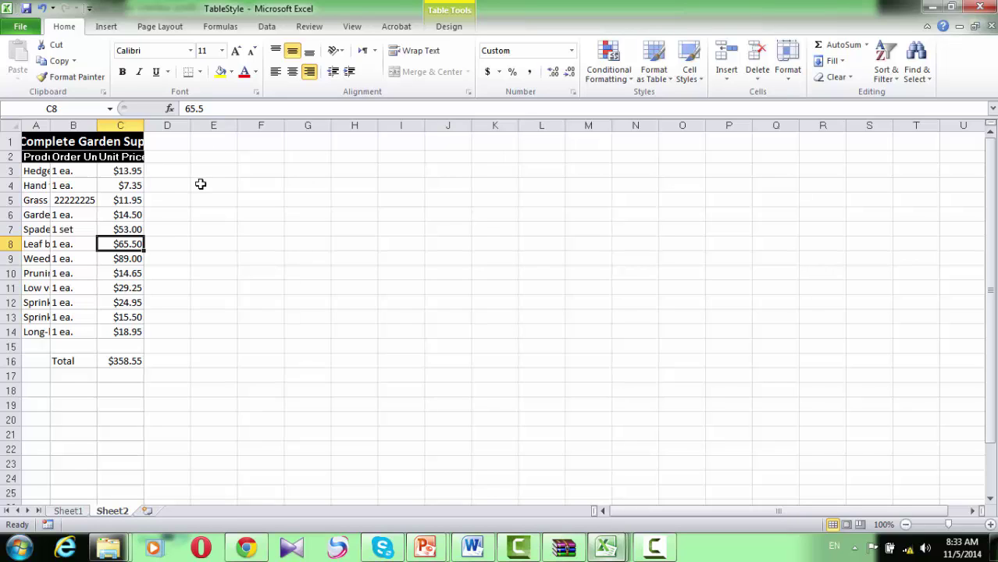
# Move down column A to Hand trowel and widen column A to about 11.29.
pyautogui.click(125, 260)
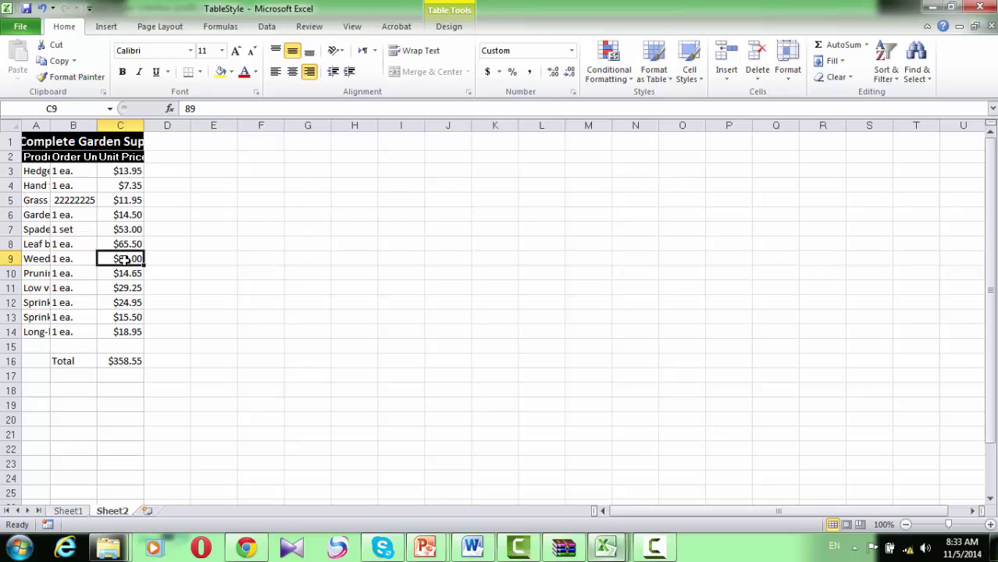
pyautogui.click(40, 160)
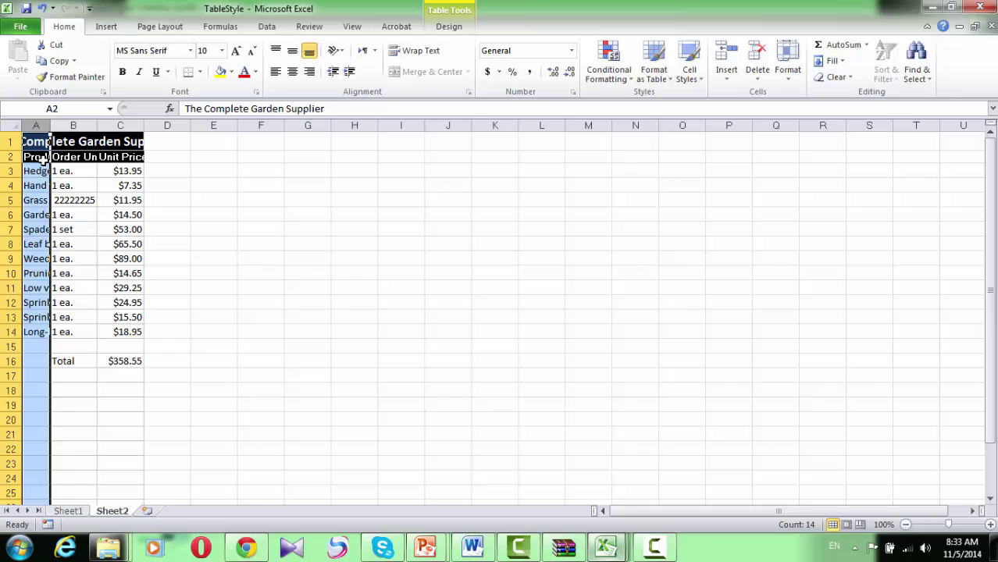
pyautogui.press('Down')
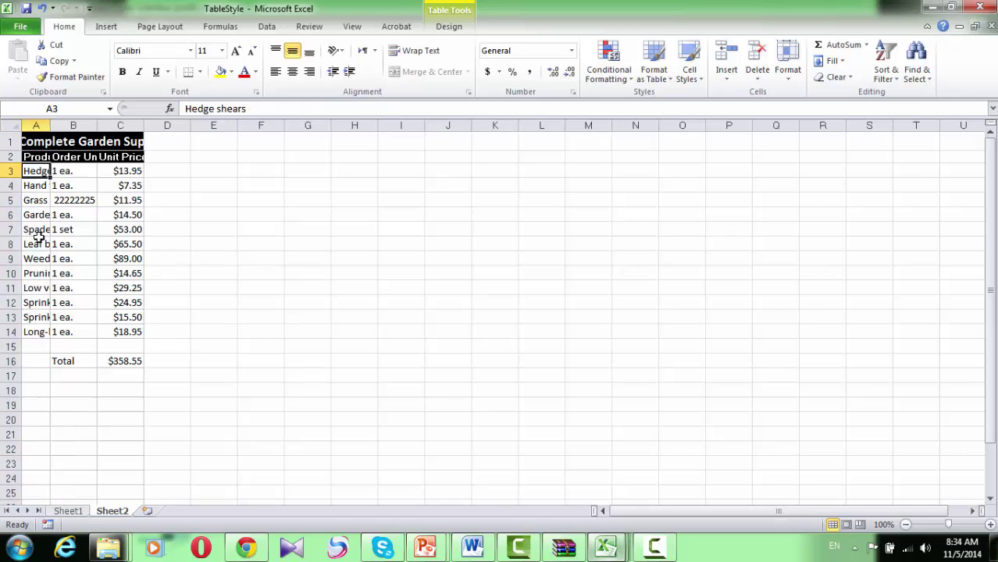
pyautogui.press('Down')
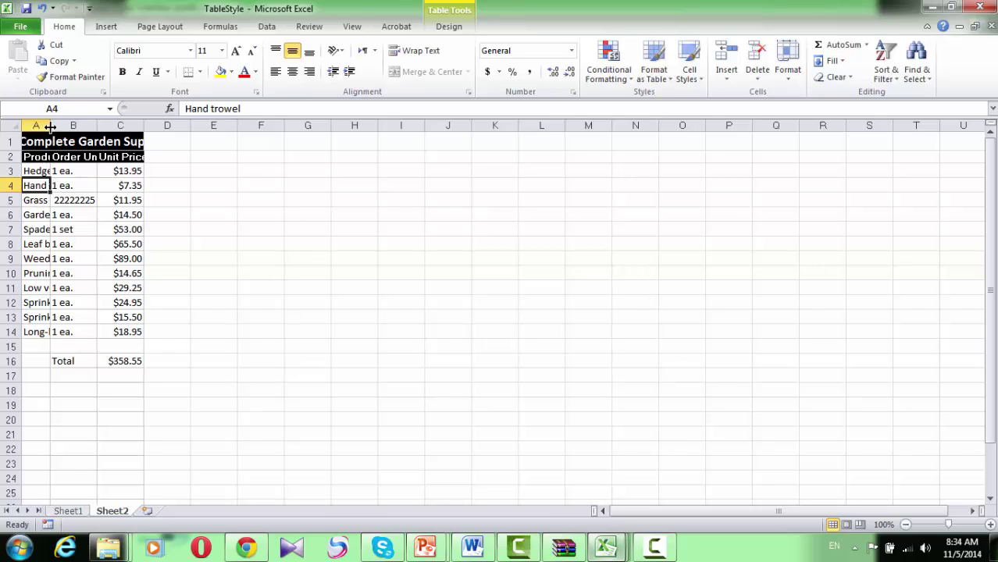
pyautogui.moveTo(50, 126); pyautogui.dragTo(96, 125)
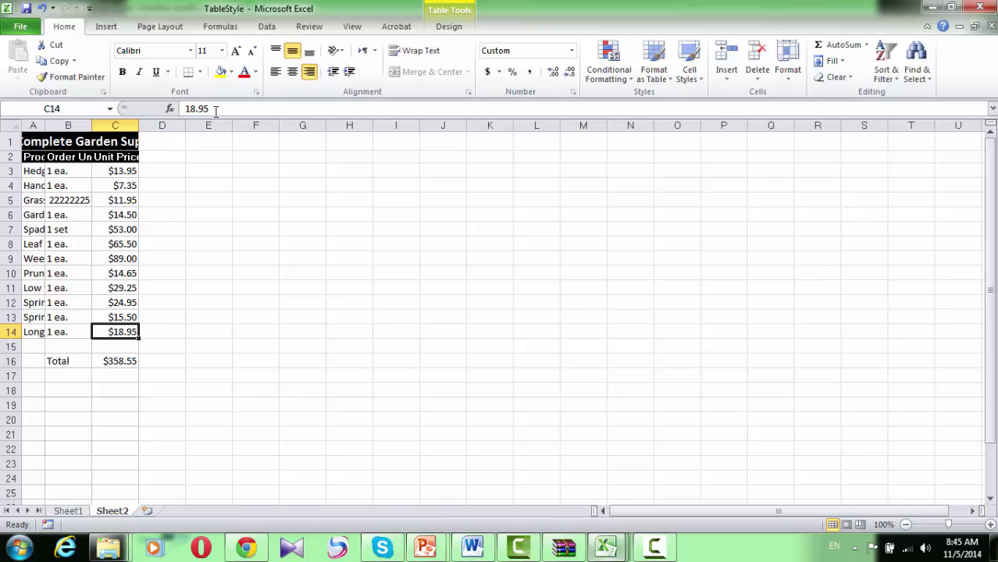
# Change C14's unit price to 18.40 in the formula bar, then to 18.90.
pyautogui.click(215, 110)
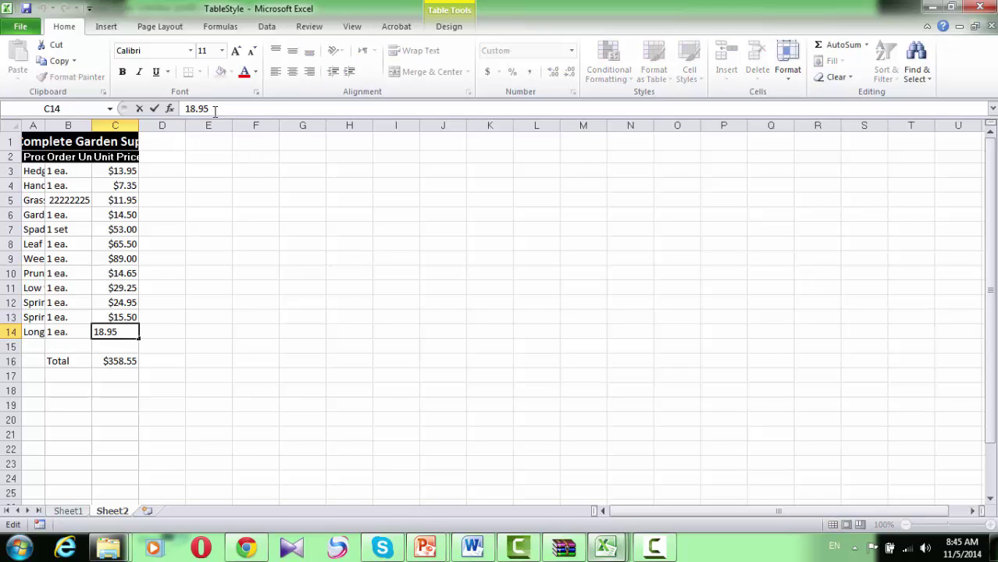
pyautogui.press('BackSpace')
pyautogui.press('BackSpace')
pyautogui.write('4')
pyautogui.click(154, 109)
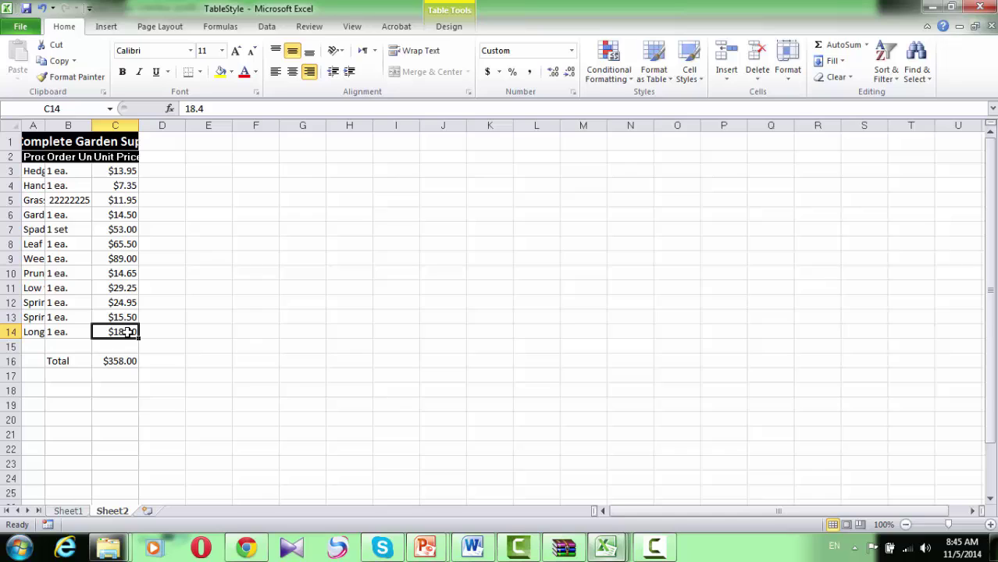
pyautogui.write('18.9')
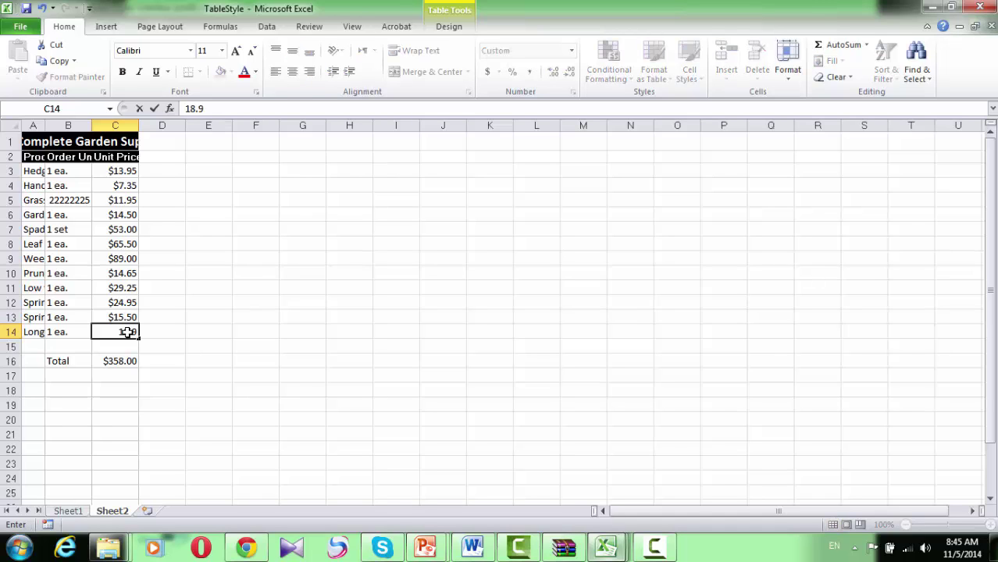
pyautogui.press('Return')
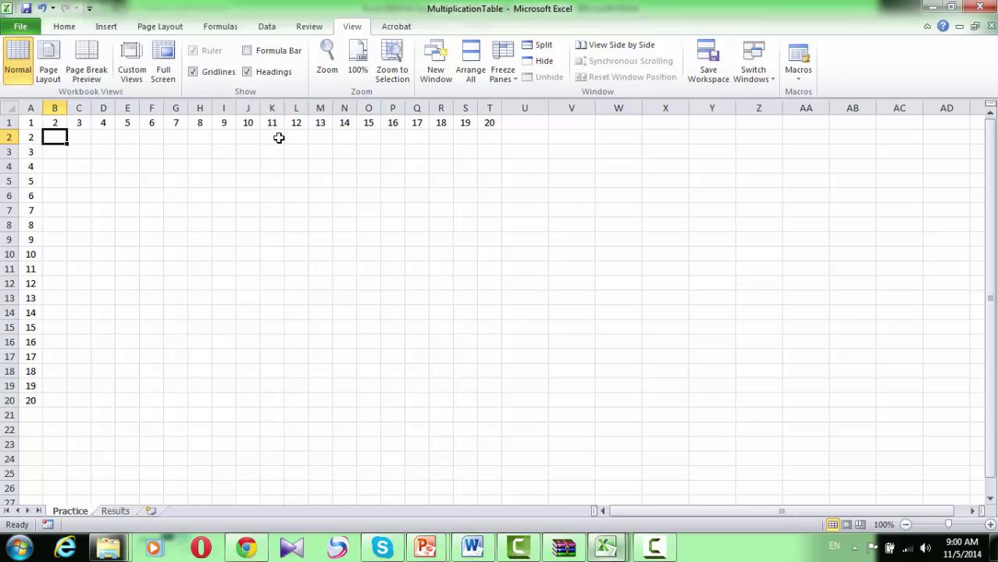
# Tick Formula Bar in the View tab's Show group.
pyautogui.click(247, 51)
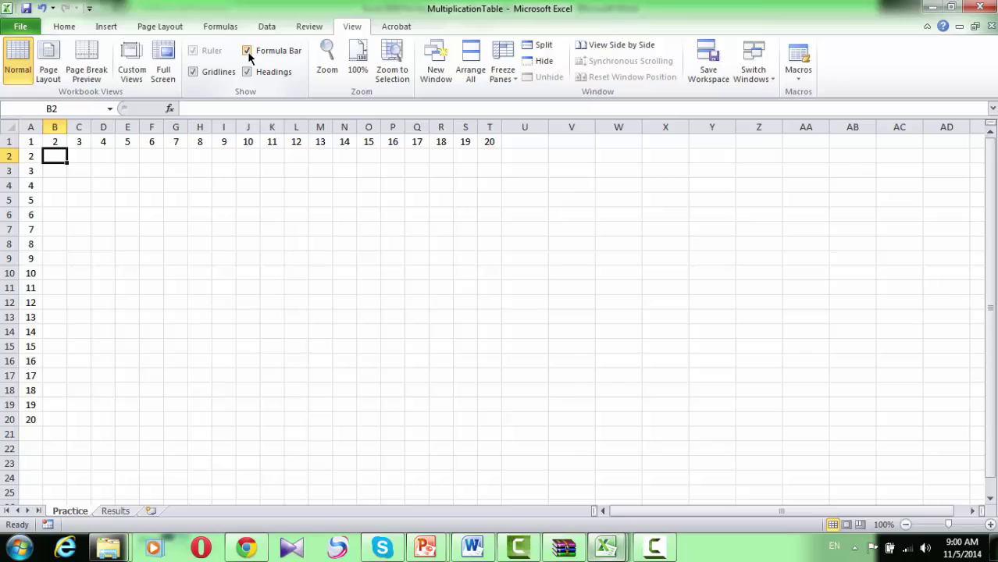